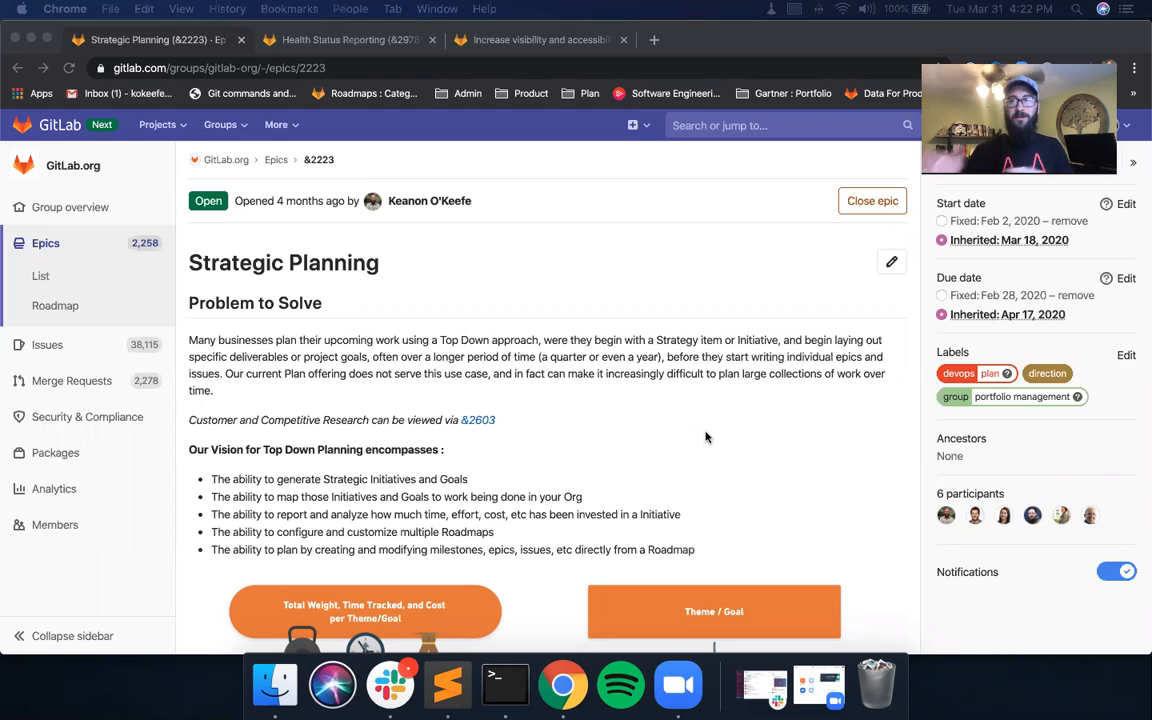
# - Review the Strategic Planning epic's description, planning diagram, background context and list of child epics
pyautogui.scroll(-10, 705, 437)
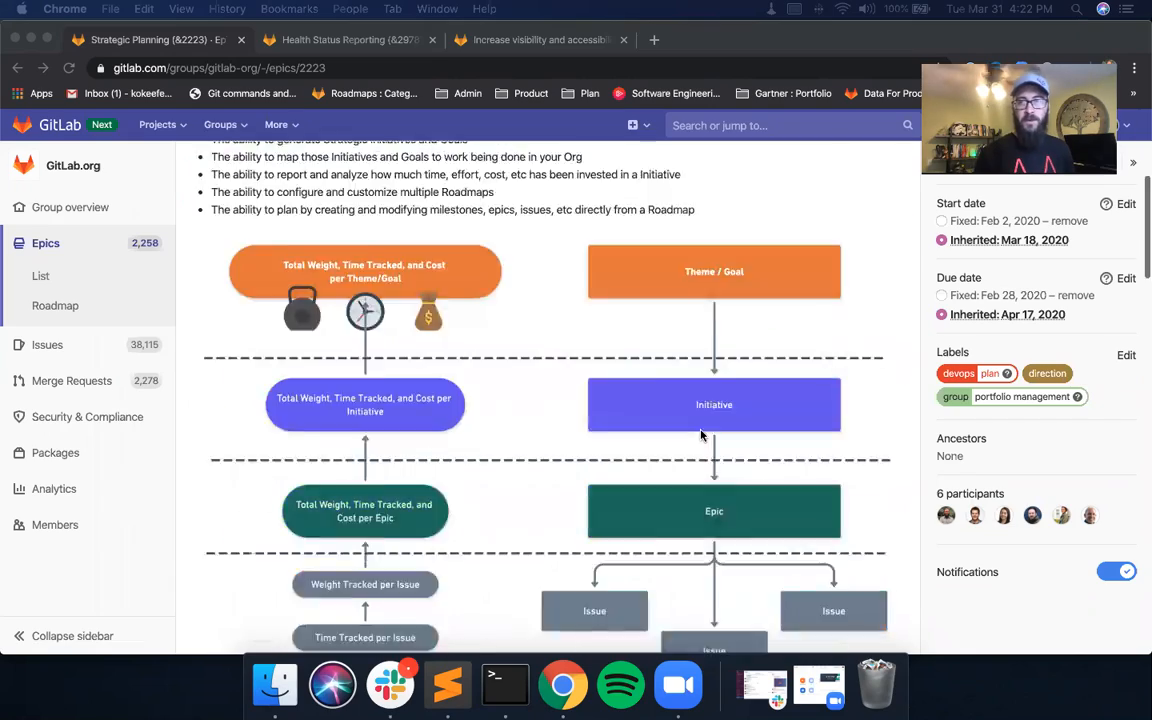
pyautogui.scroll(10, 703, 435)
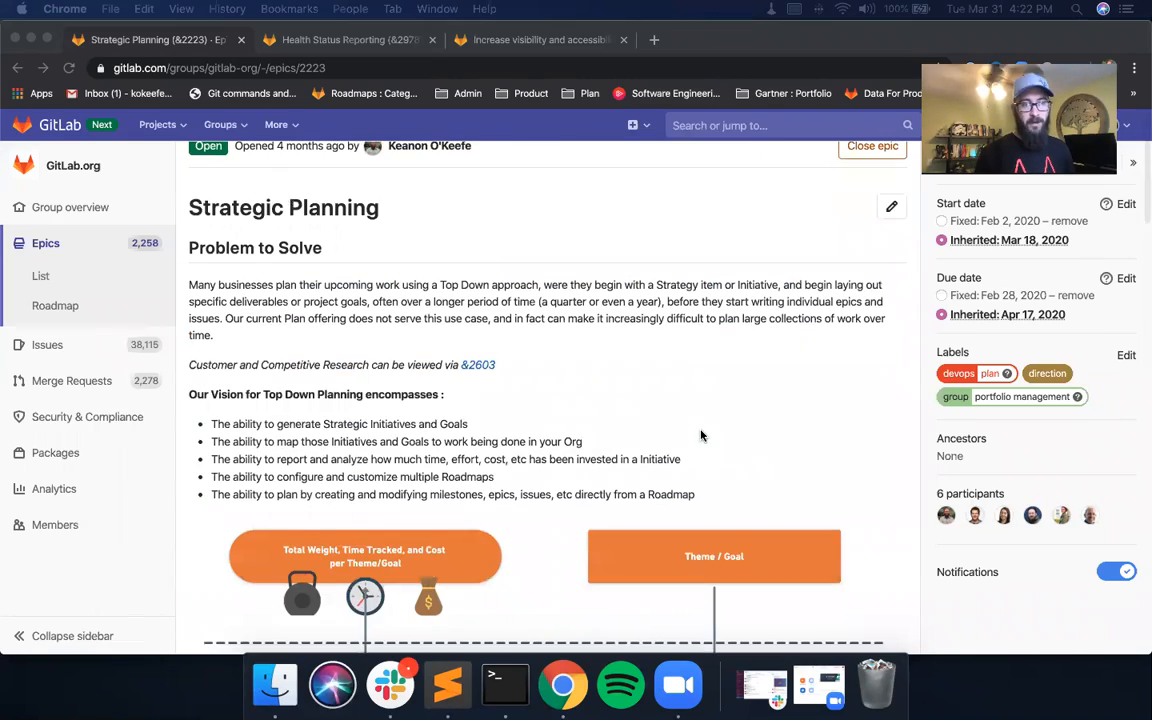
pyautogui.scroll(-2, 703, 436)
pyautogui.scroll(-15, 703, 436)
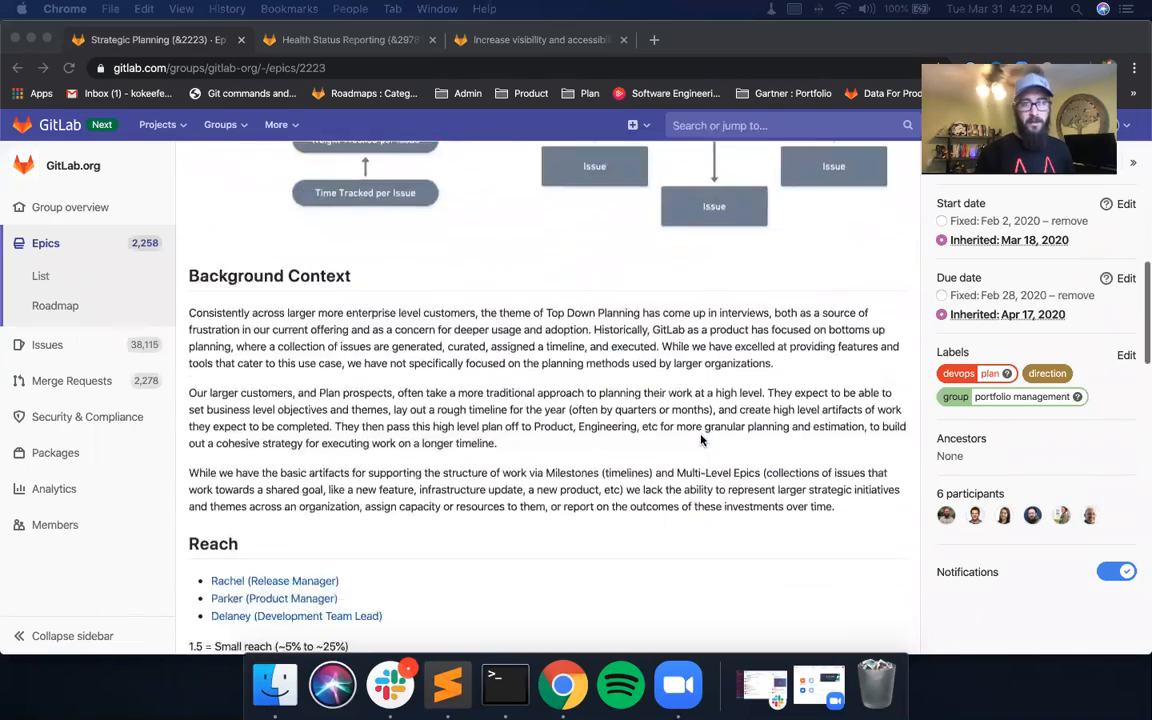
pyautogui.scroll(-4, 700, 440)
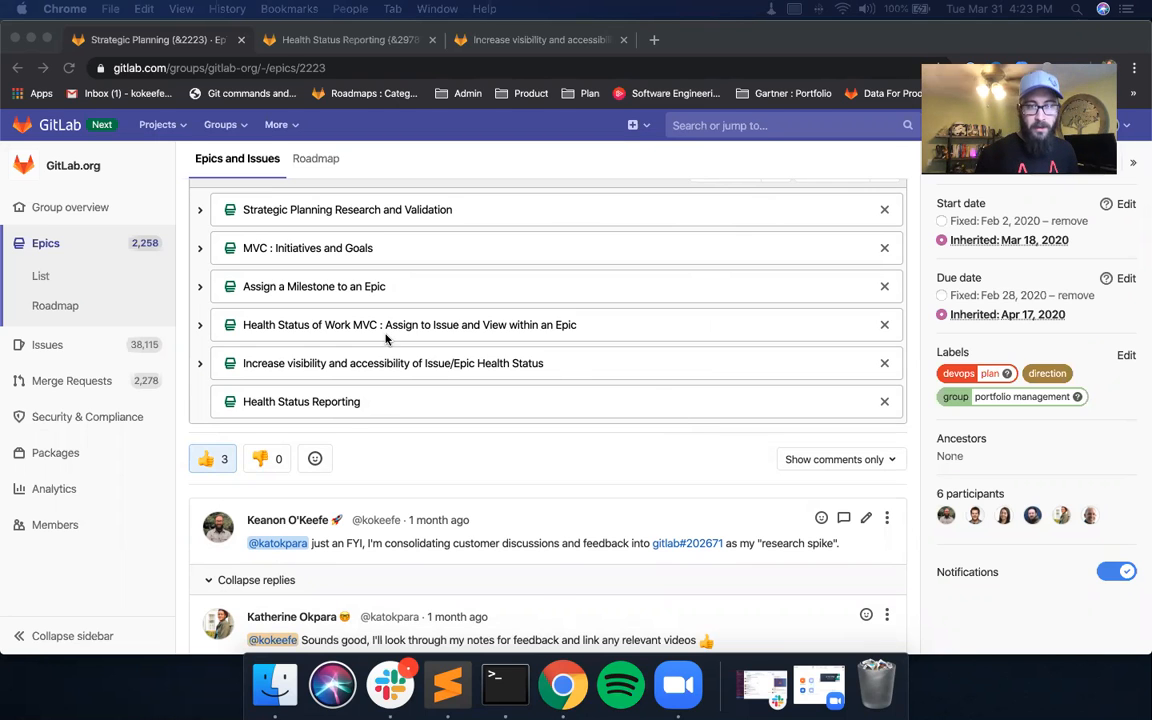
pyautogui.scroll(-1, 381, 412)
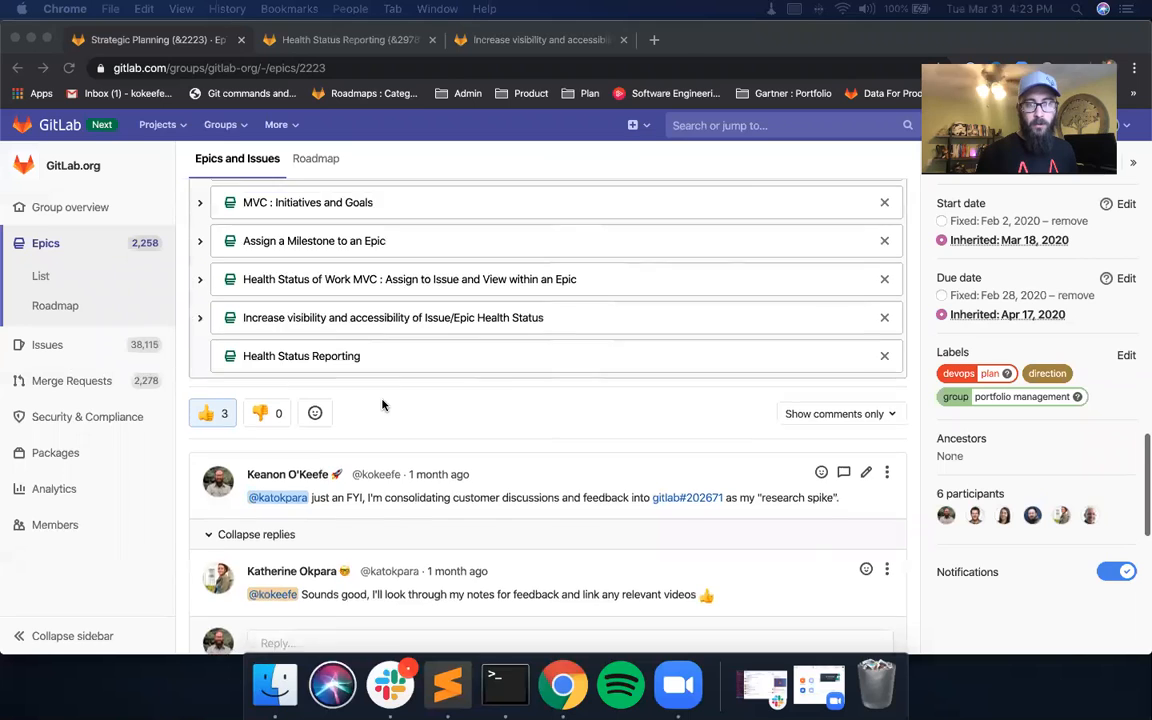
pyautogui.scroll(2, 385, 405)
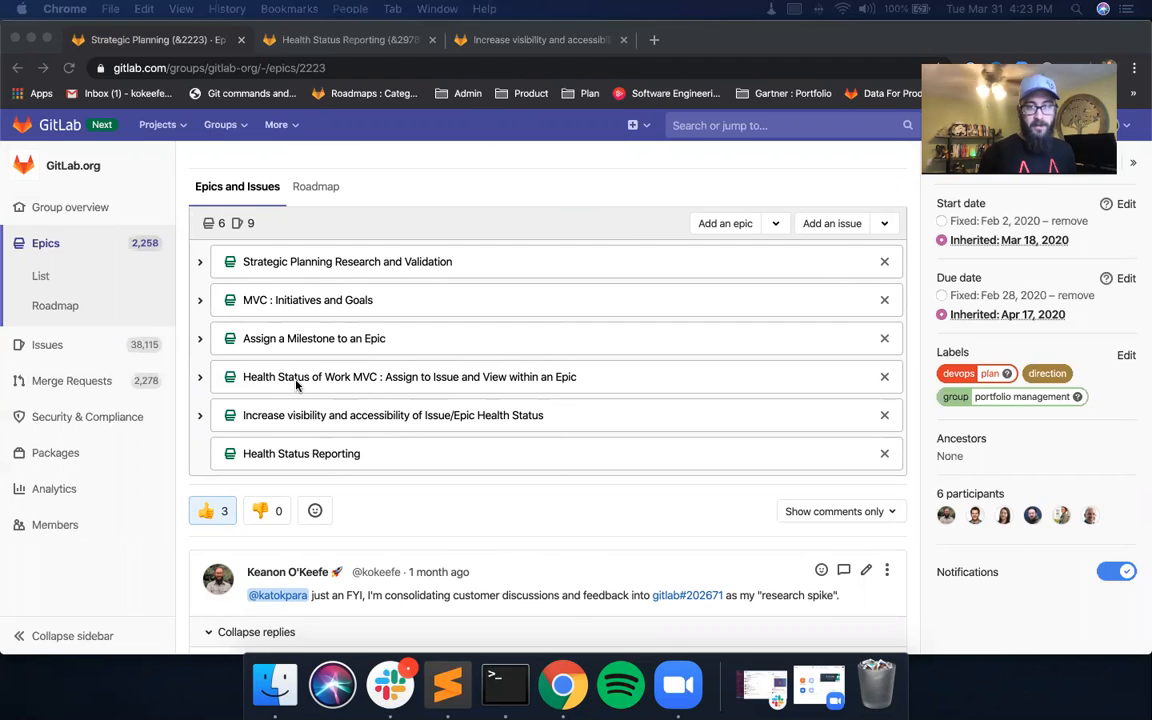
# - Inspect the issues nested under the child epics "Health Status of Work MVC" and "Increase visibility and accessibility of Issue/Epic Health Status"
pyautogui.click(201, 381)
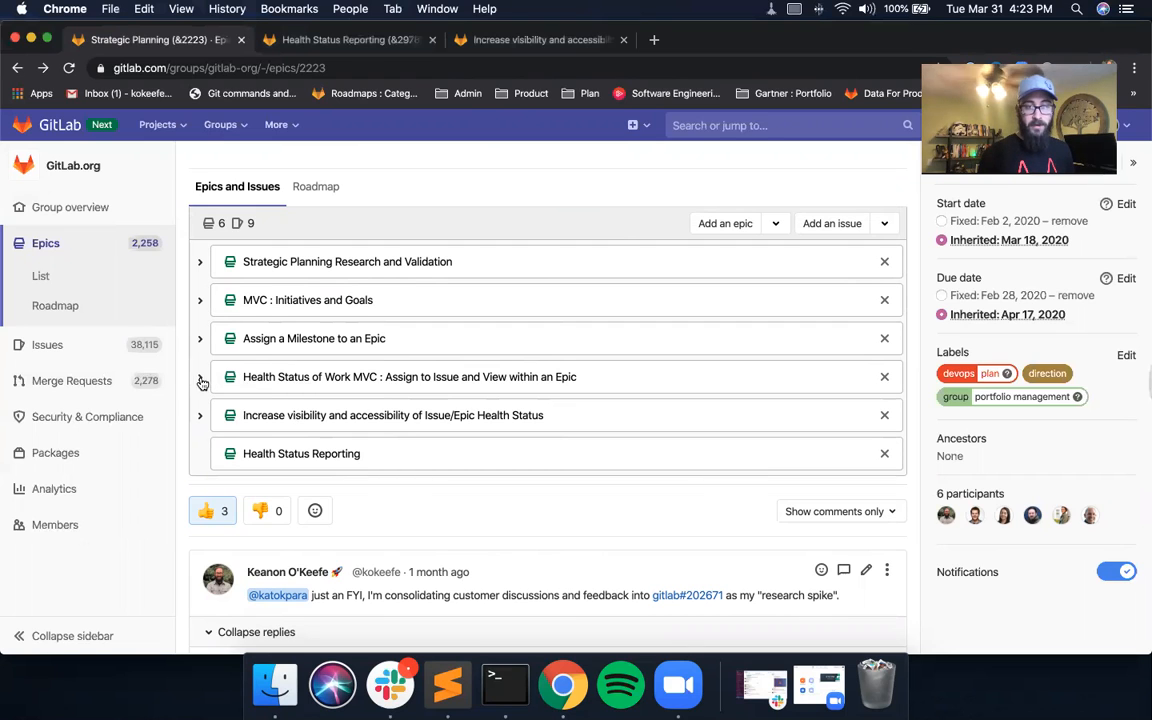
pyautogui.click(201, 378)
pyautogui.scroll(-1, 428, 385)
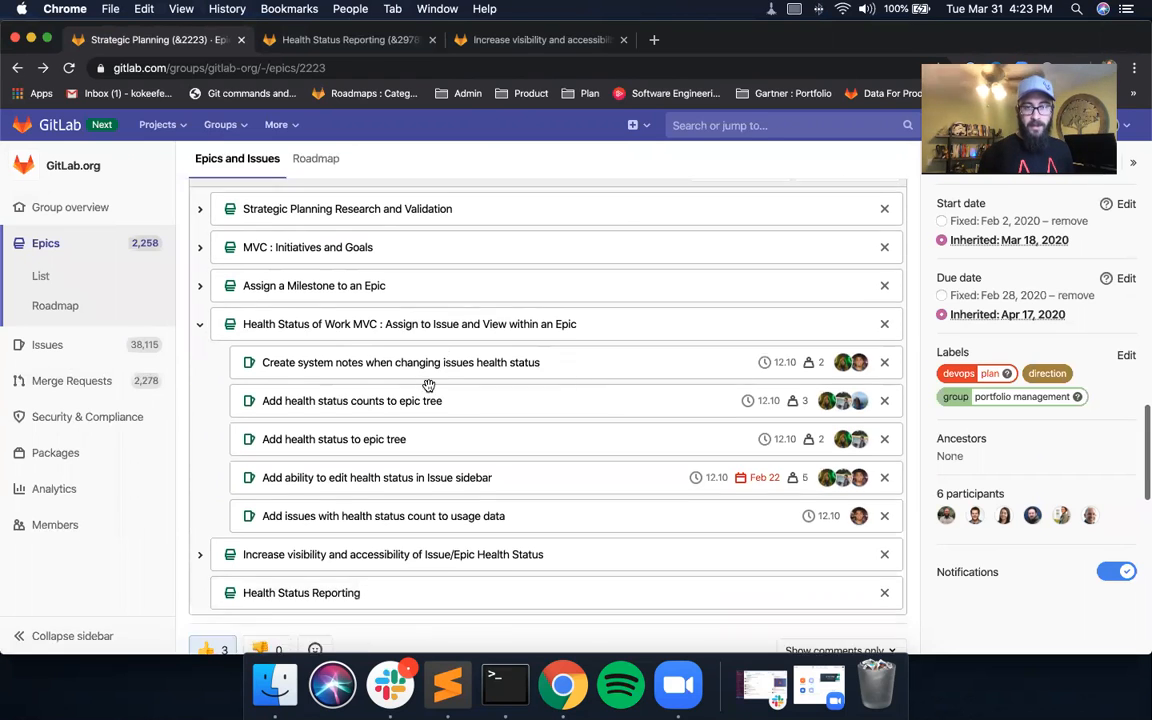
pyautogui.click(201, 326)
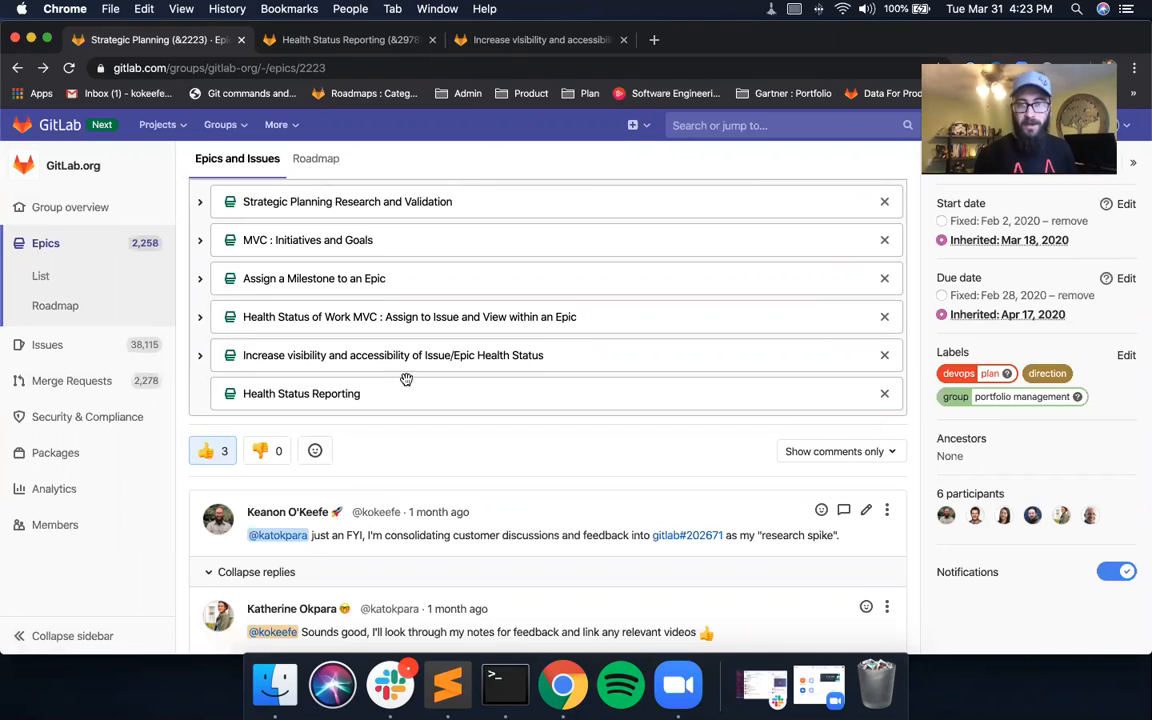
pyautogui.click(202, 356)
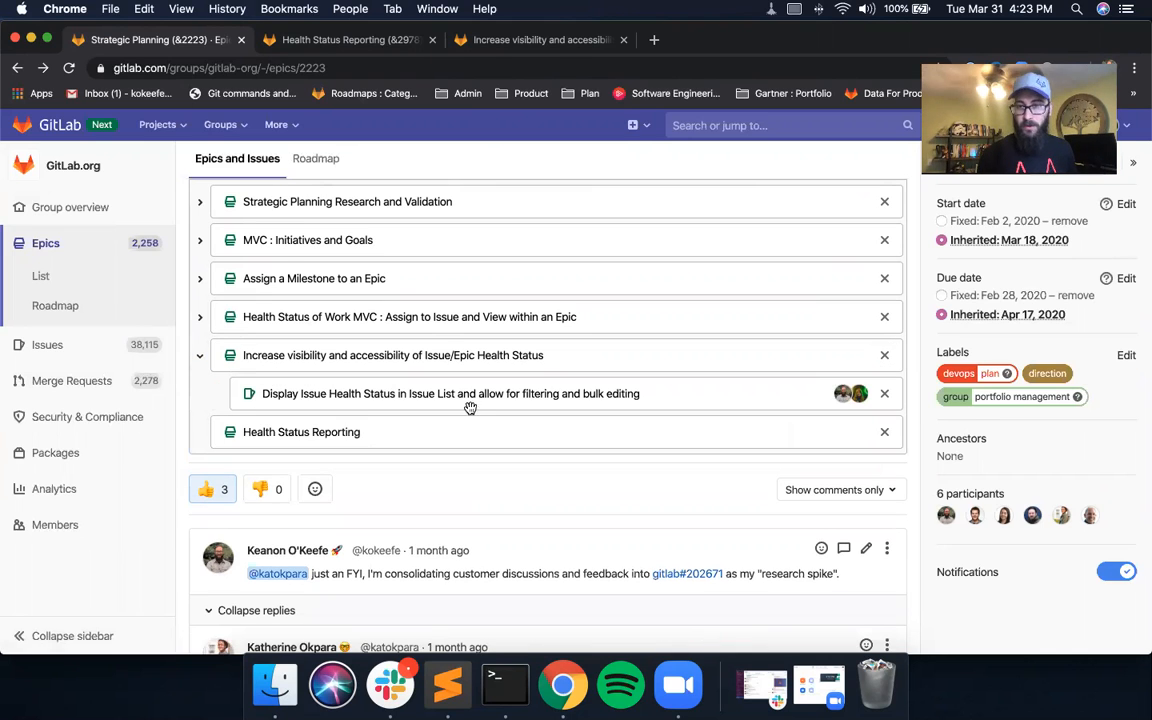
pyautogui.click(200, 359)
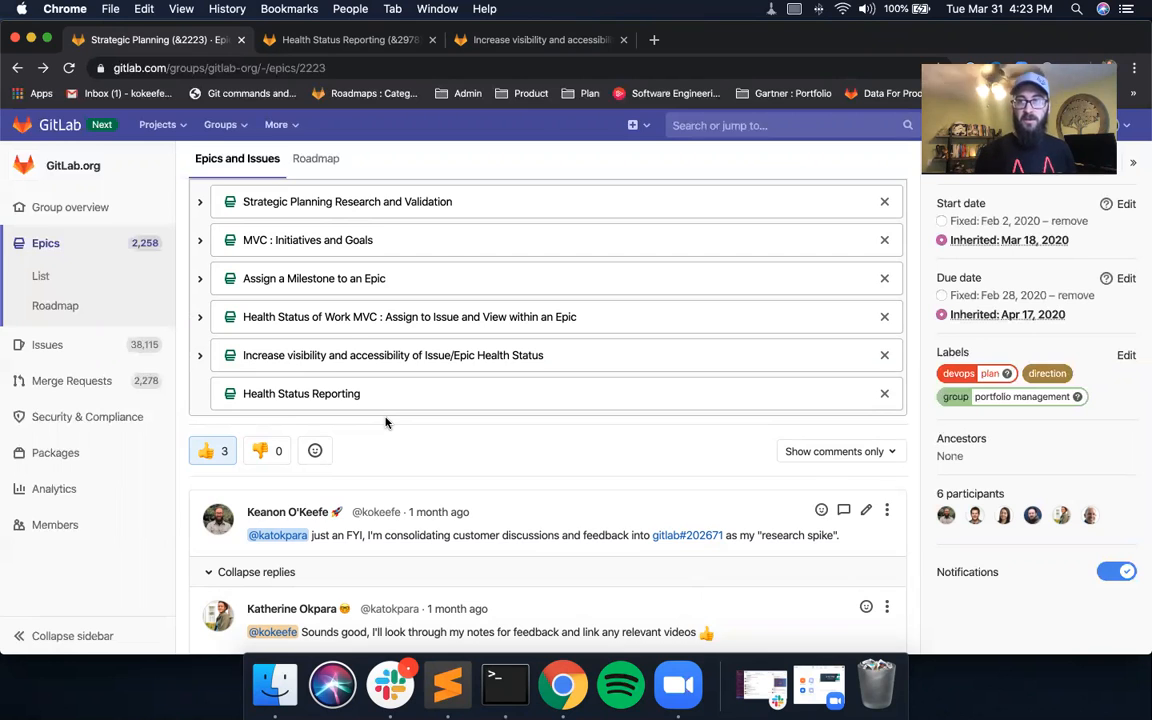
pyautogui.scroll(2, 388, 424)
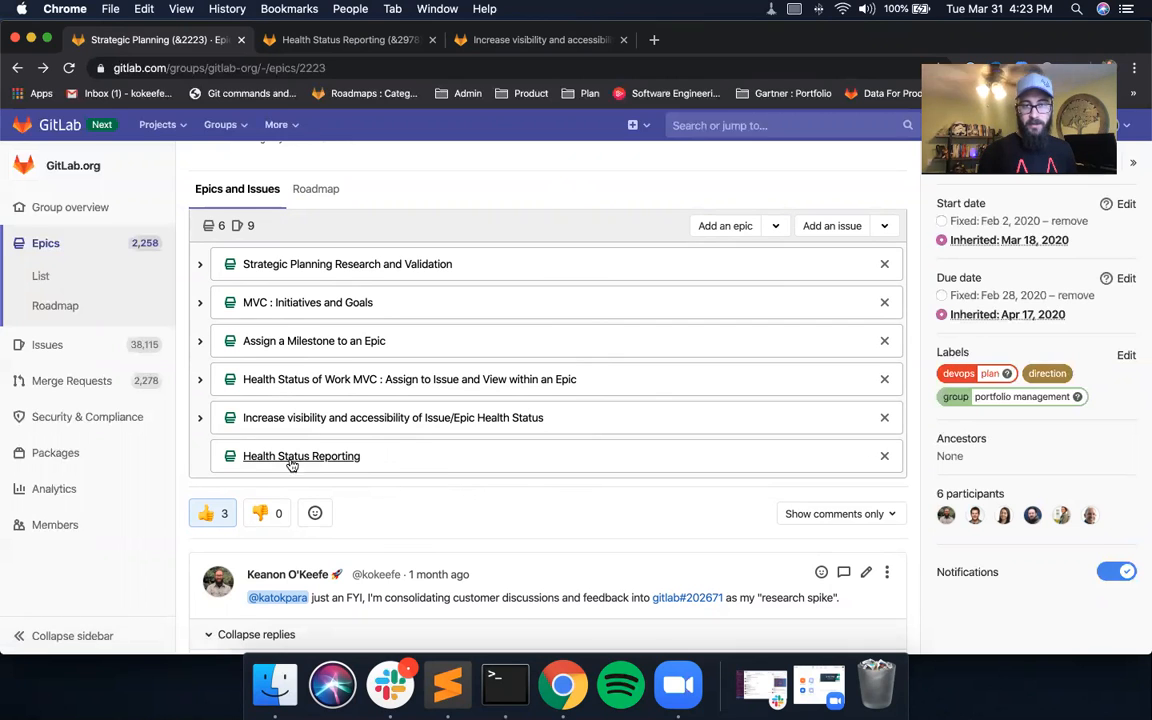
pyautogui.click(775, 226)
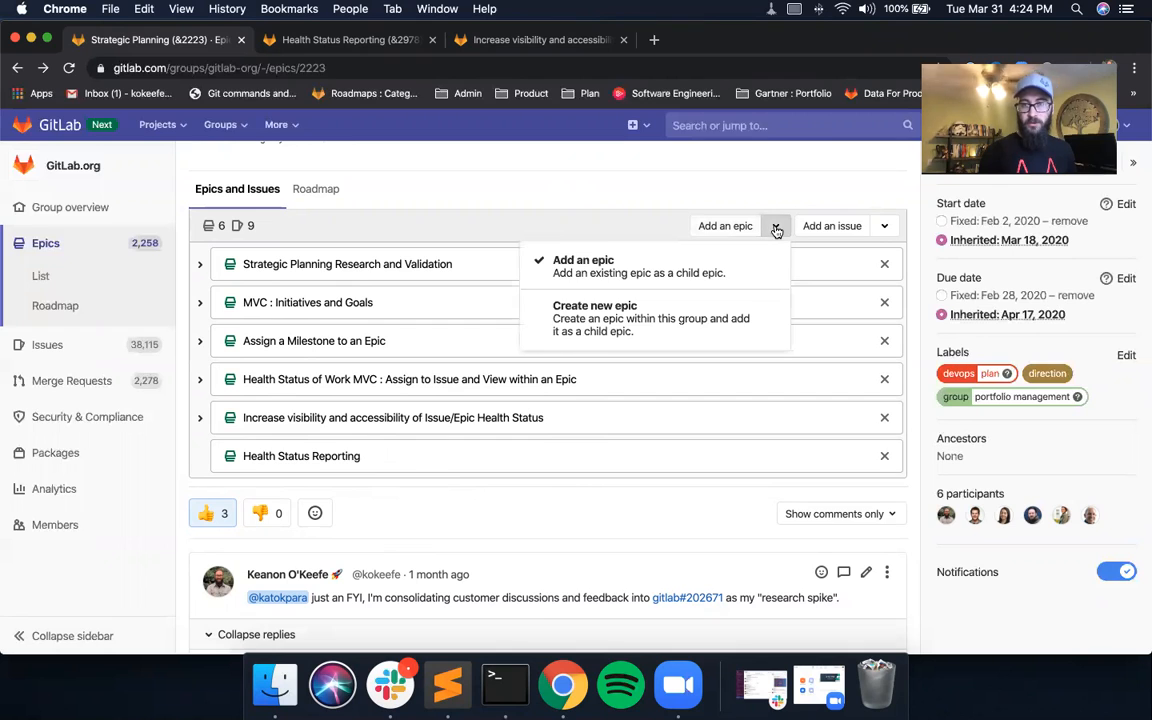
pyautogui.click(693, 309)
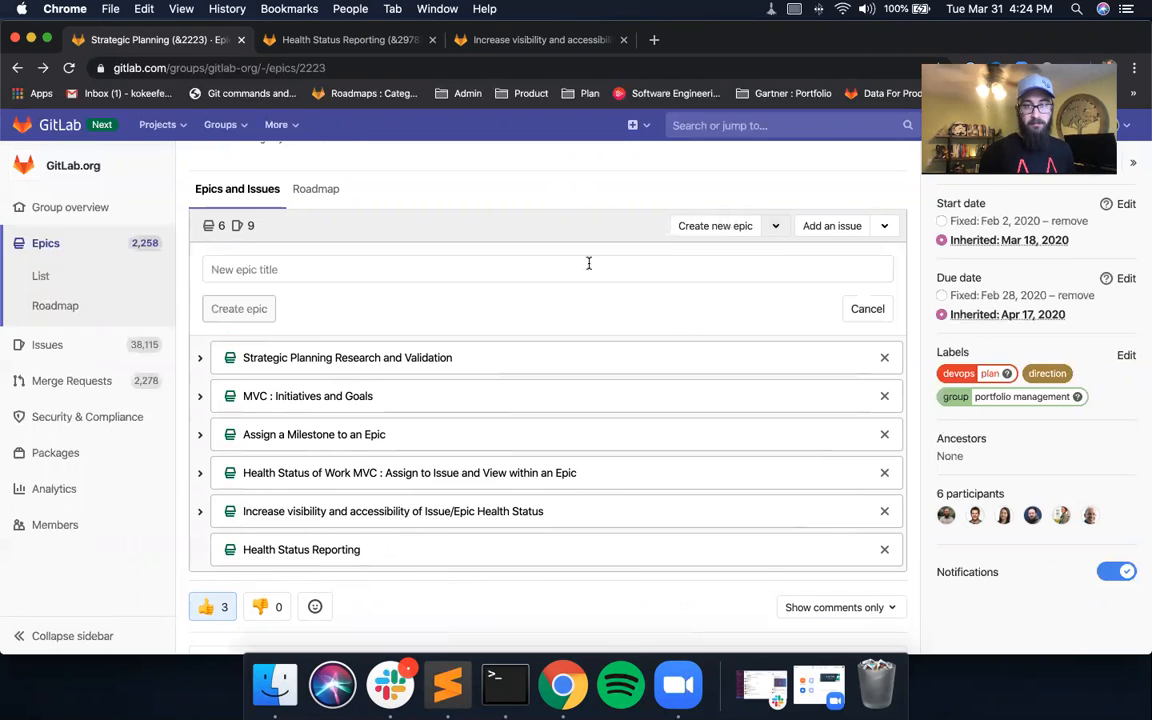
pyautogui.click(866, 310)
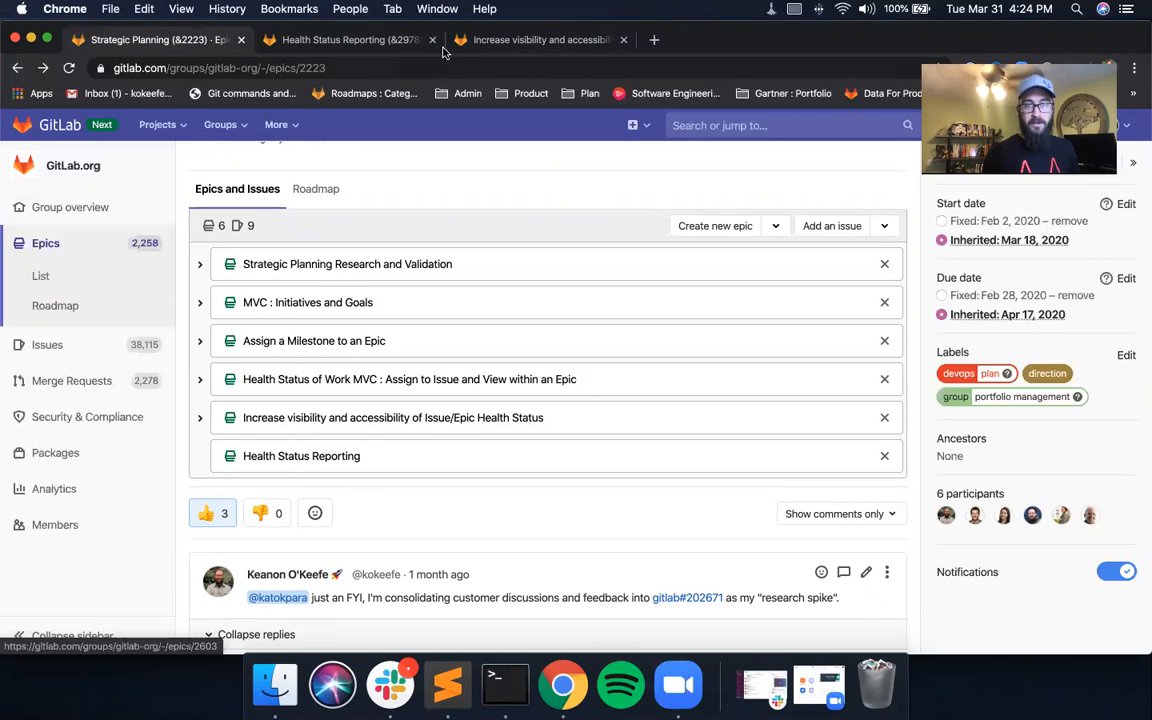
# - Open the child epic Health Status Reporting in a separate browser tab and view it
pyautogui.rightClick(283, 460)
pyautogui.click(273, 386)
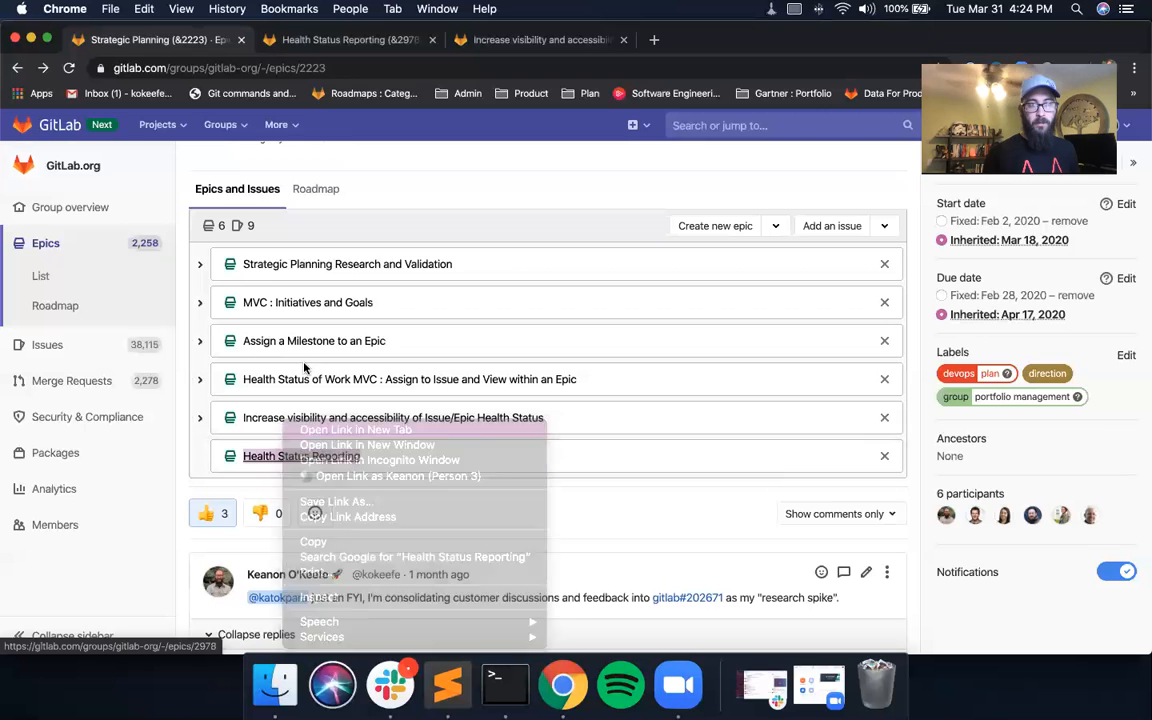
pyautogui.click(462, 40)
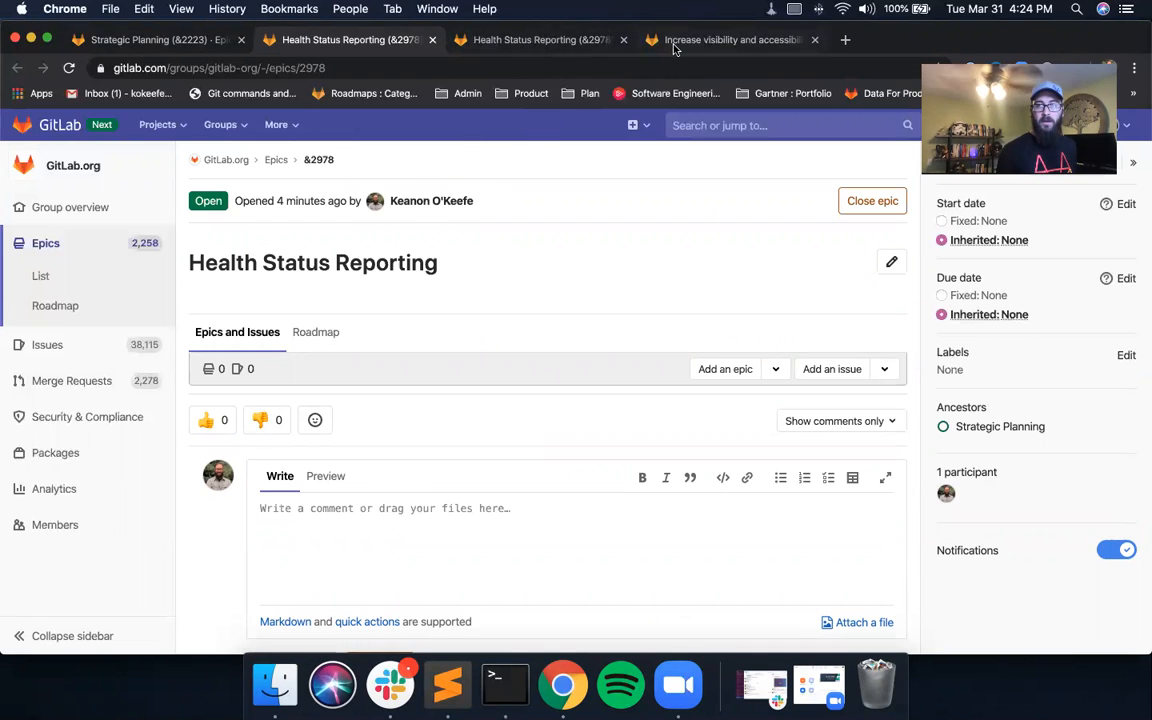
# - Open "Health Status of Work MVC" in a separate tab and enter its link, epics/2204, as an existing epic to add under Health Status Reporting
pyautogui.click(116, 42)
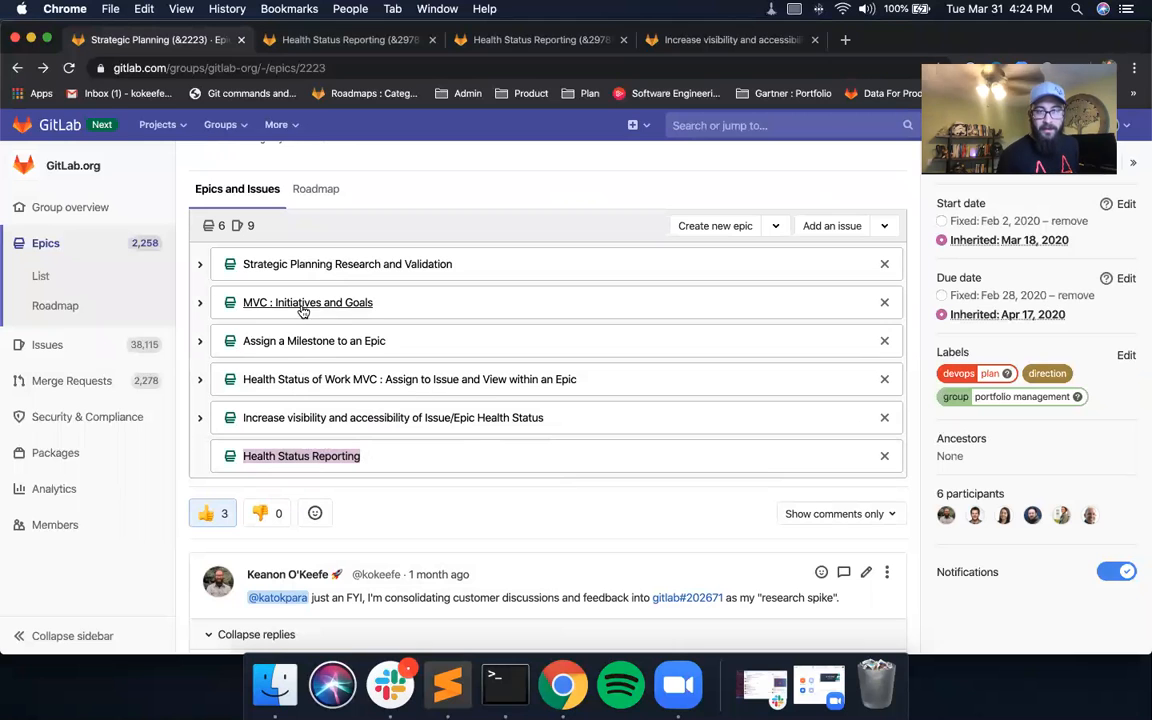
pyautogui.rightClick(299, 376)
pyautogui.click(330, 393)
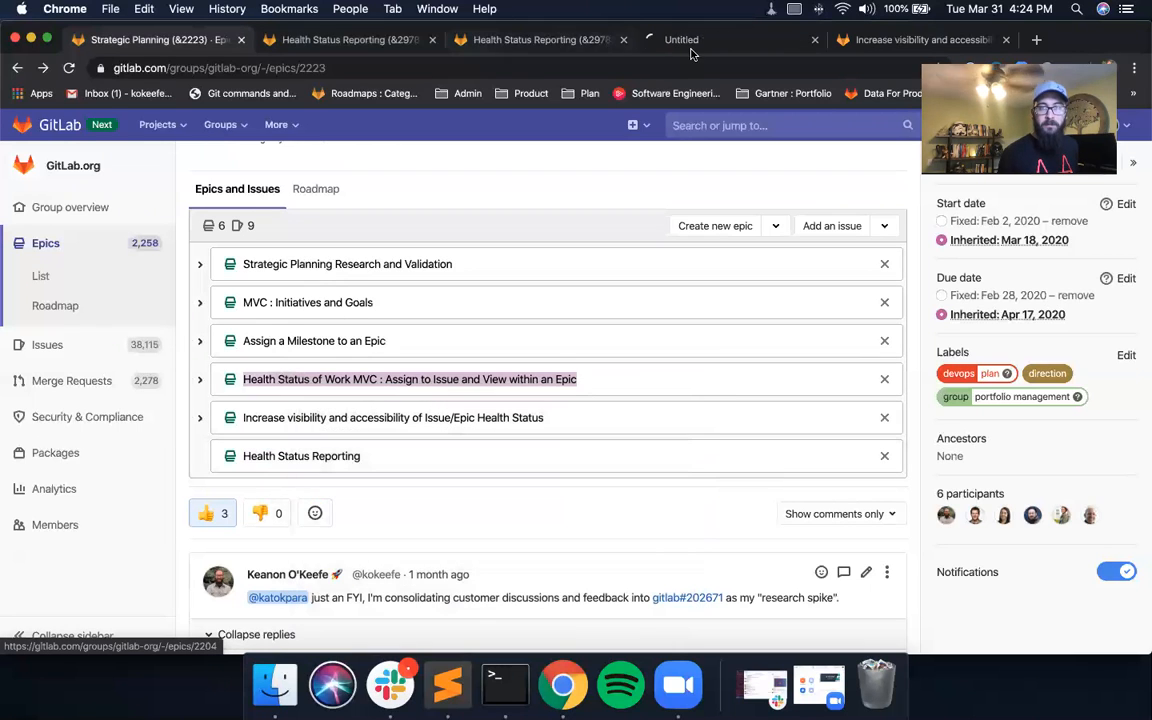
pyautogui.click(716, 48)
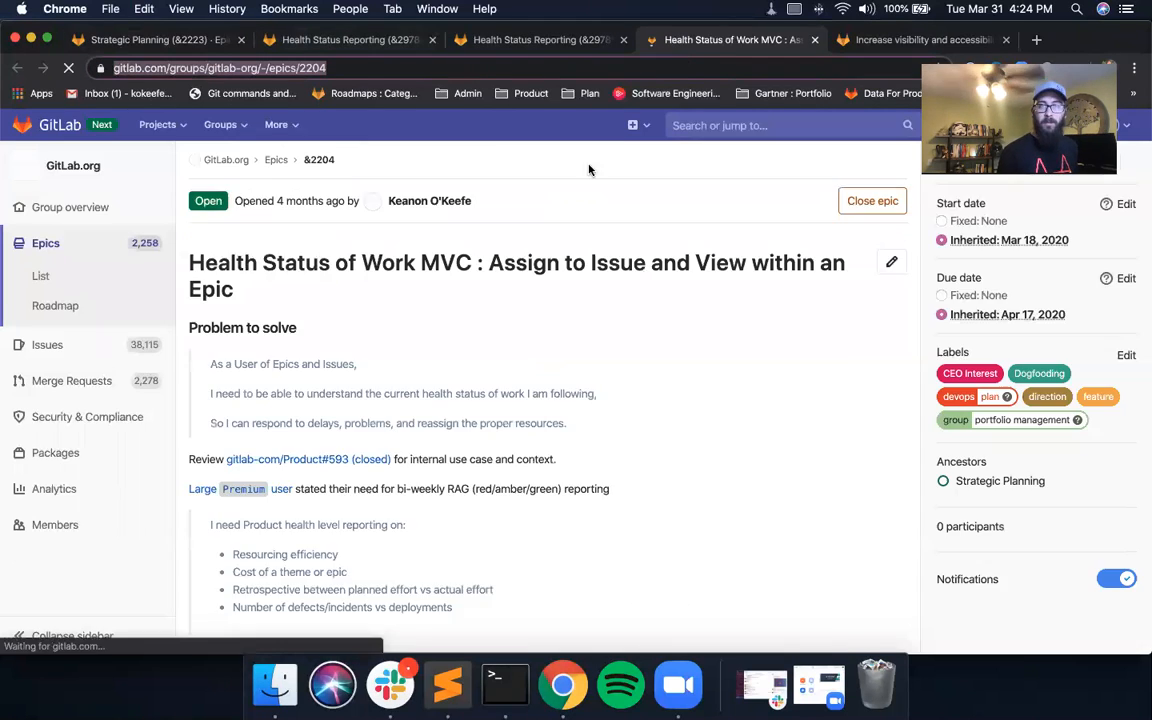
pyautogui.click(345, 41)
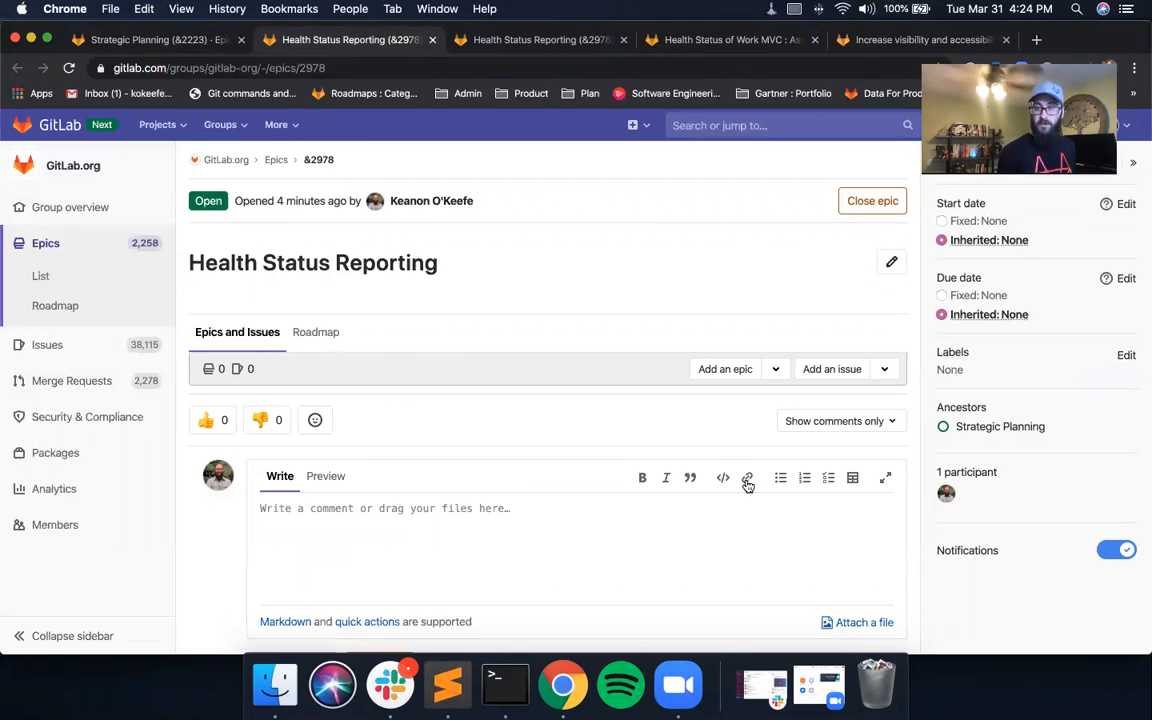
pyautogui.click(736, 372)
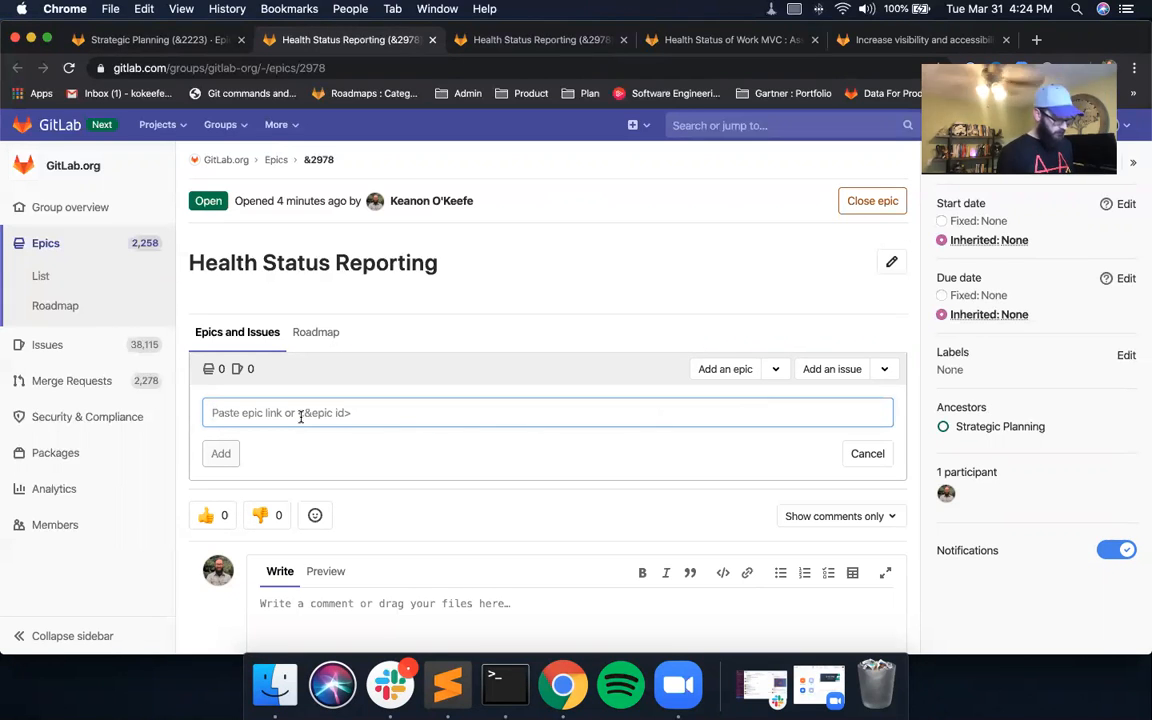
pyautogui.press('super+v')
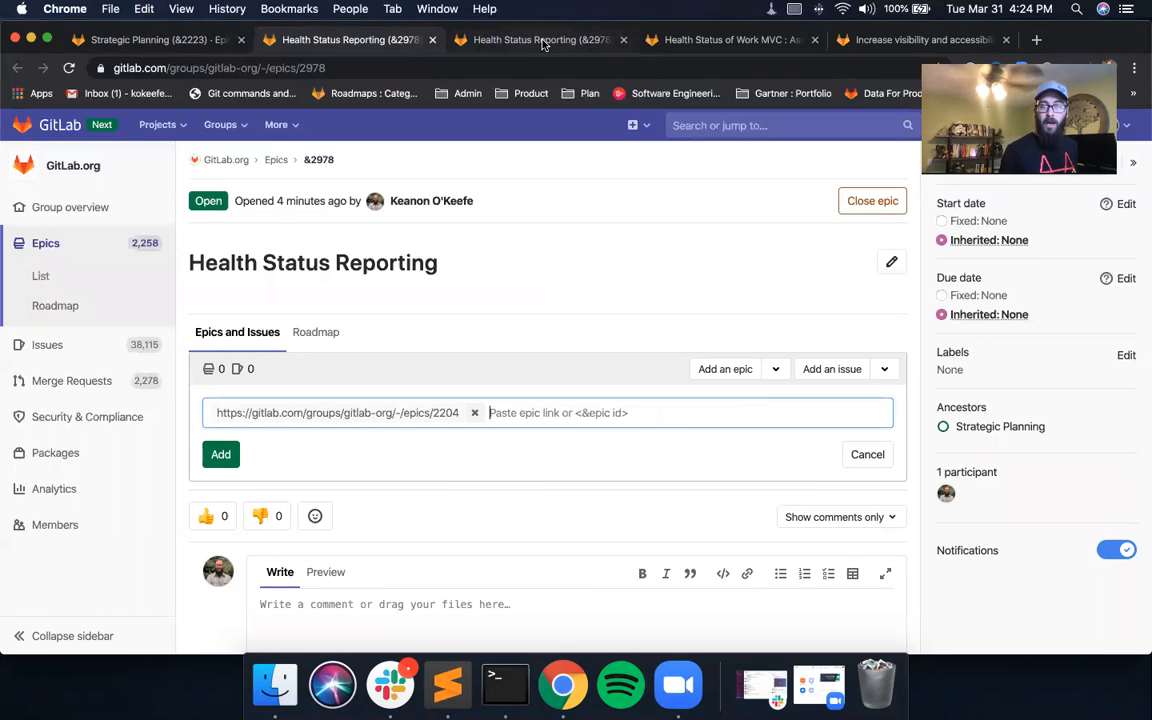
# - Try to include the link epics/2978 from the duplicate Health Status Reporting tab in the child epics to add
pyautogui.click(563, 43)
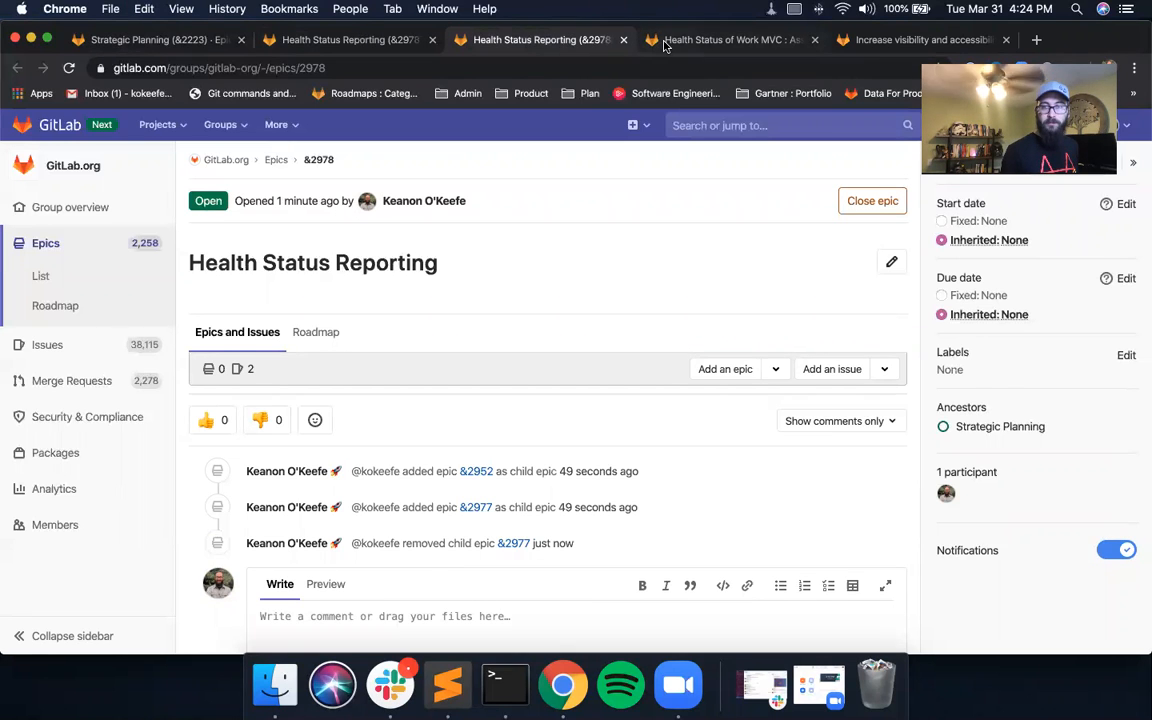
pyautogui.click(665, 43)
pyautogui.click(575, 52)
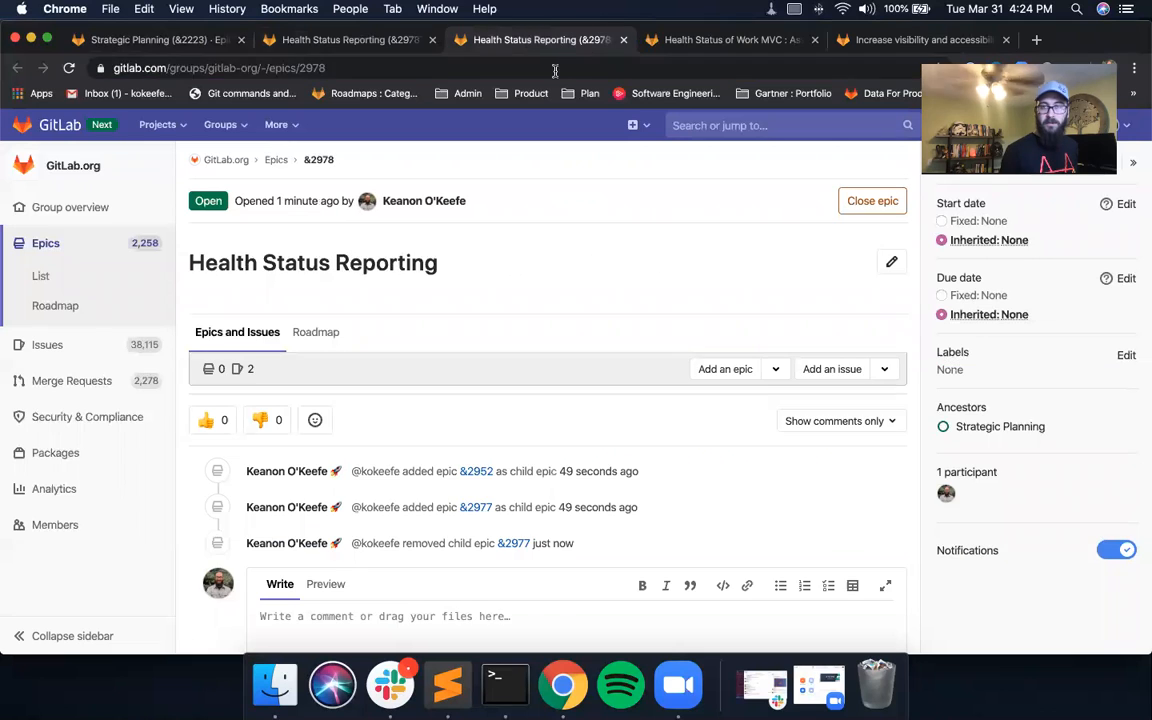
pyautogui.click(551, 68)
pyautogui.press('super+c')
pyautogui.click(340, 40)
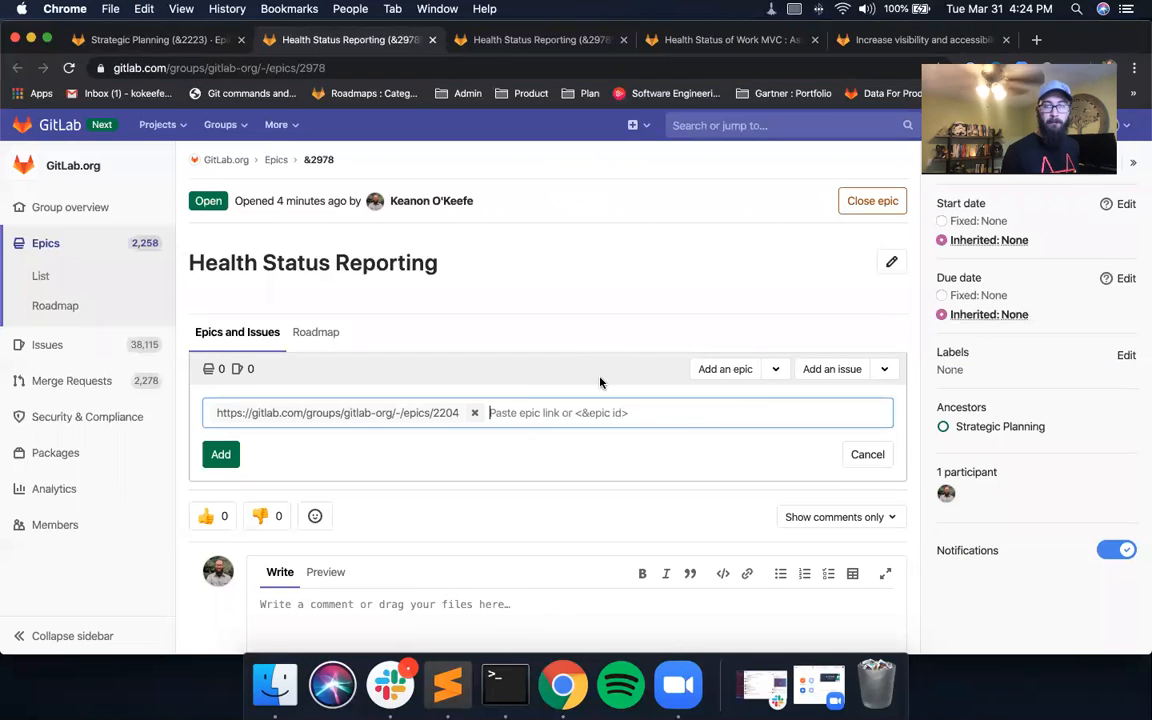
pyautogui.press('super+v')
# - Enter the link epics/2952 of "Increase visibility and accessibility of Issue/Epic Health Status" and add the listed epics as children of Health Status Reporting
pyautogui.click(848, 42)
pyautogui.click(745, 62)
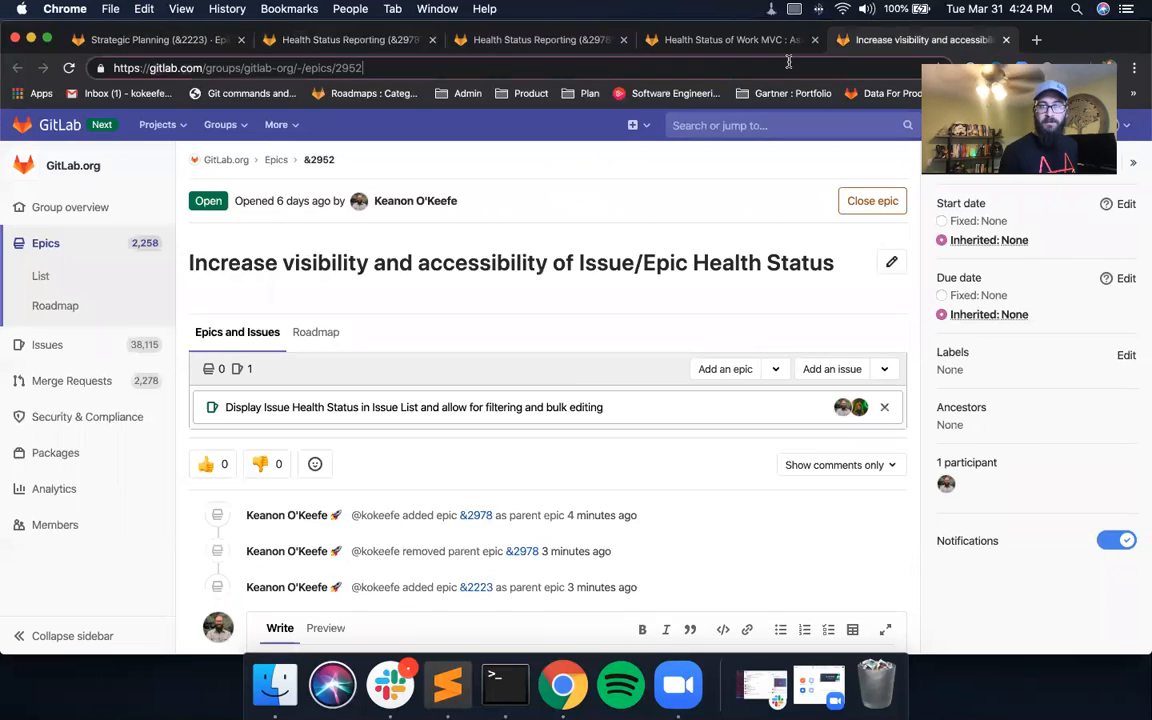
pyautogui.press('super+c')
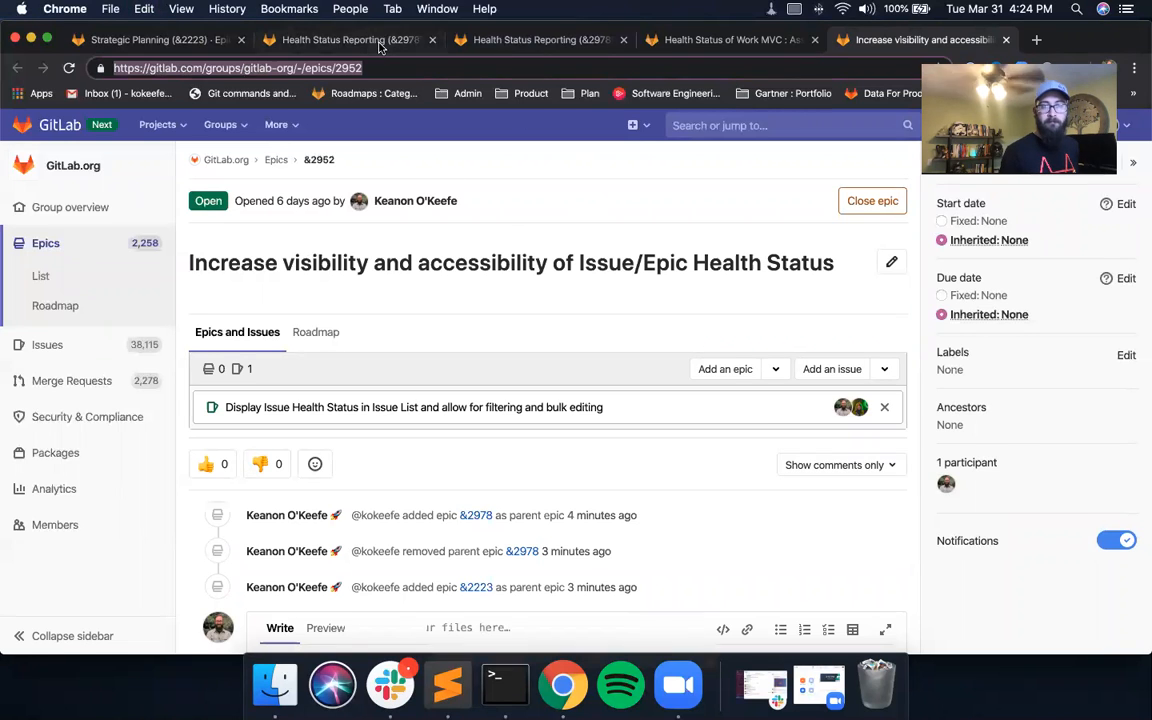
pyautogui.click(380, 42)
pyautogui.press('super+v')
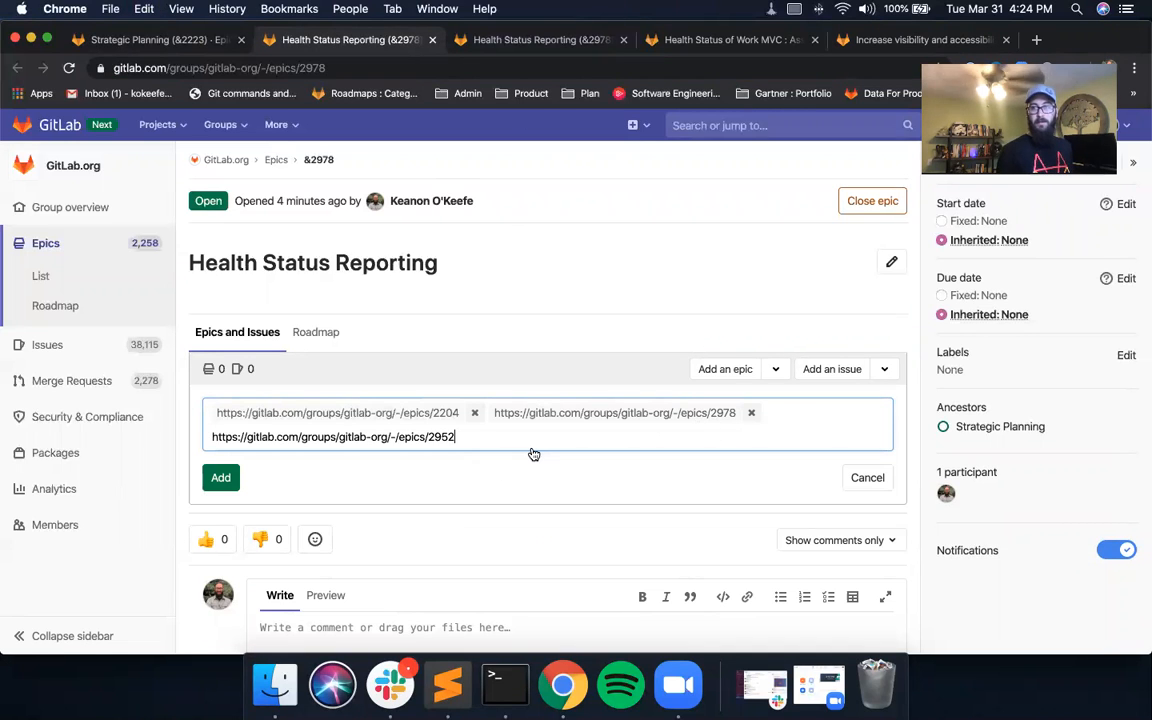
pyautogui.click(231, 481)
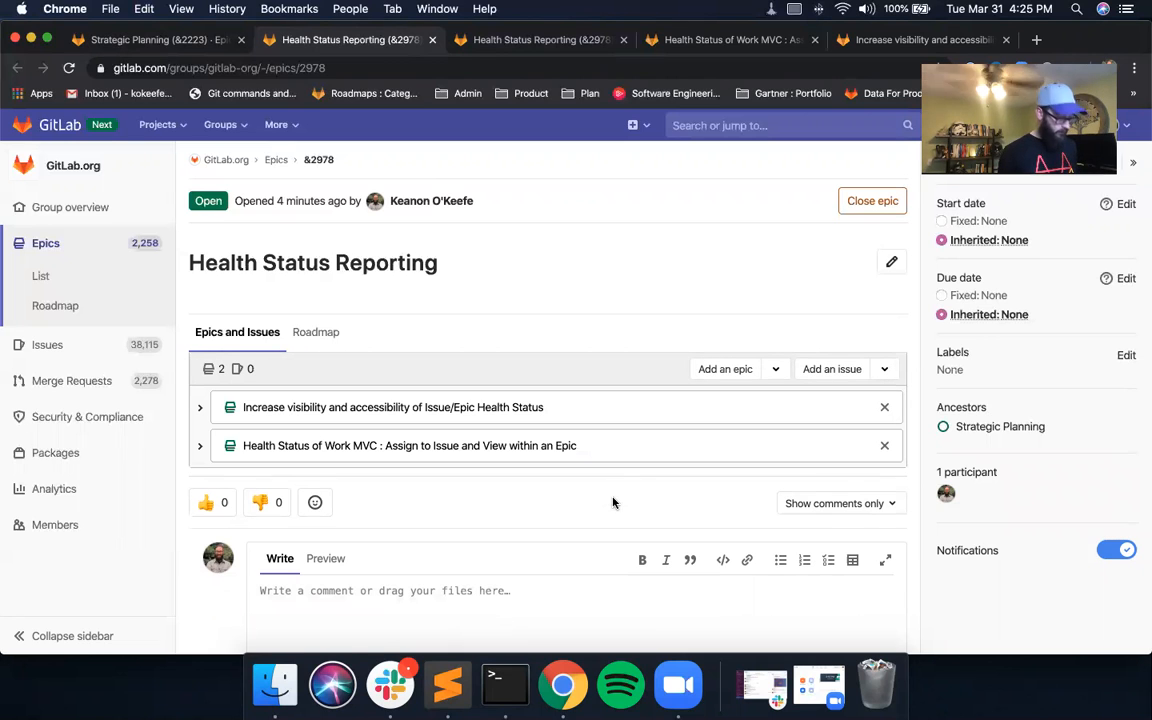
# - Reload the Health Status Reporting epic and close the three browser tabs after it
pyautogui.press('super+r')
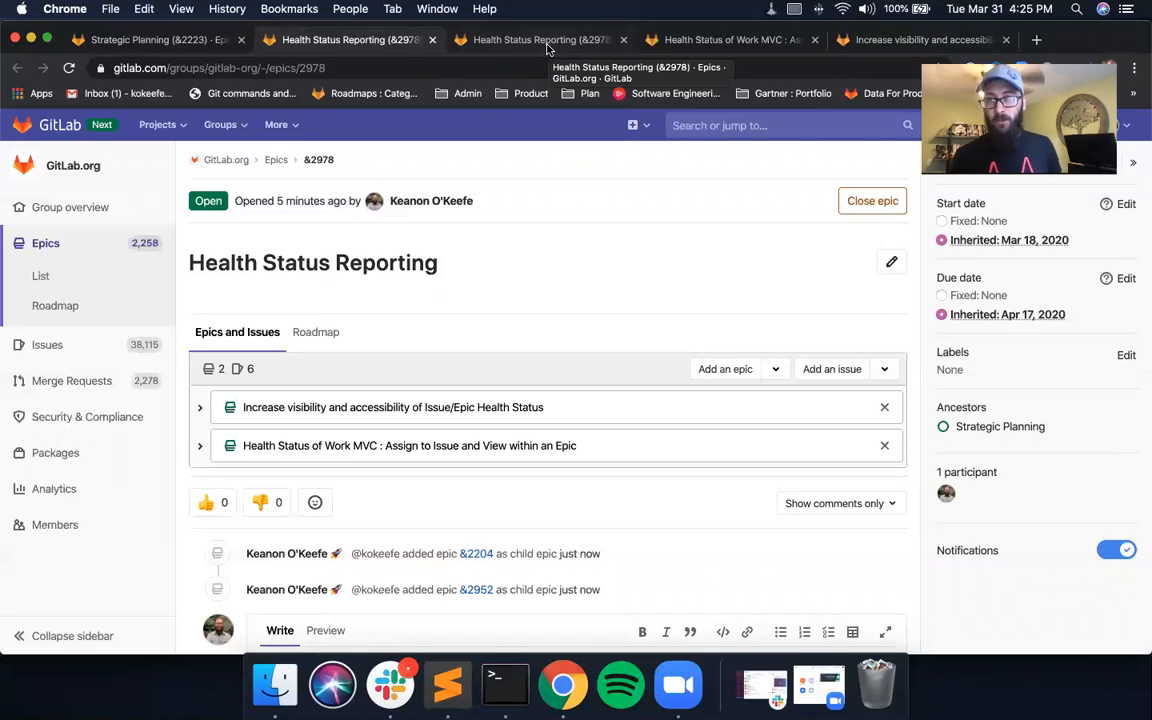
pyautogui.click(624, 40)
pyautogui.click(624, 40)
pyautogui.click(624, 40)
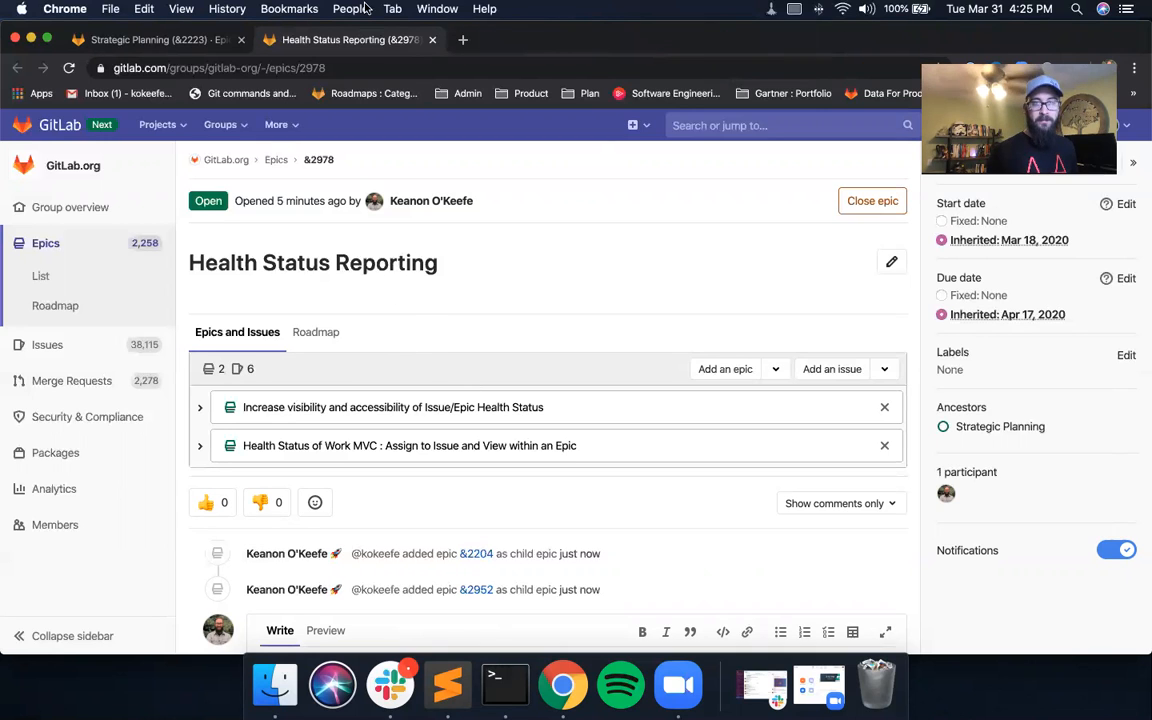
# - Expand both child epics of Health Status Reporting and review the issues nested under them
pyautogui.click(200, 407)
pyautogui.click(200, 483)
pyautogui.scroll(-2, 571, 270)
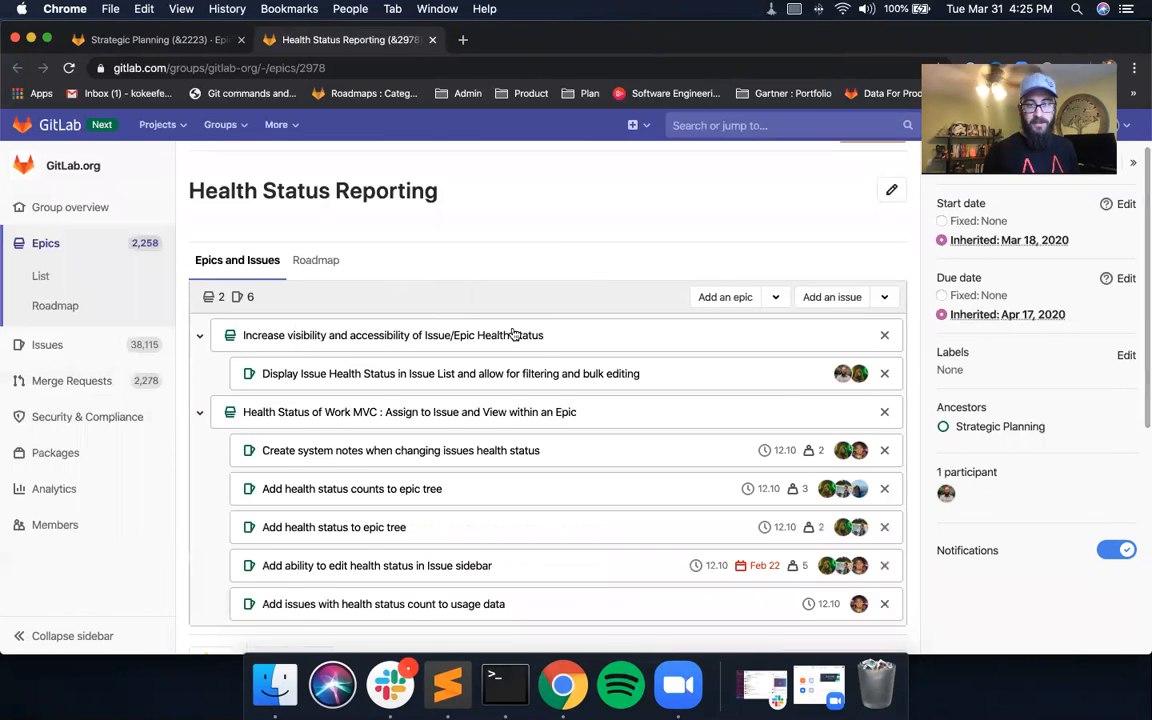
pyautogui.scroll(-1, 512, 333)
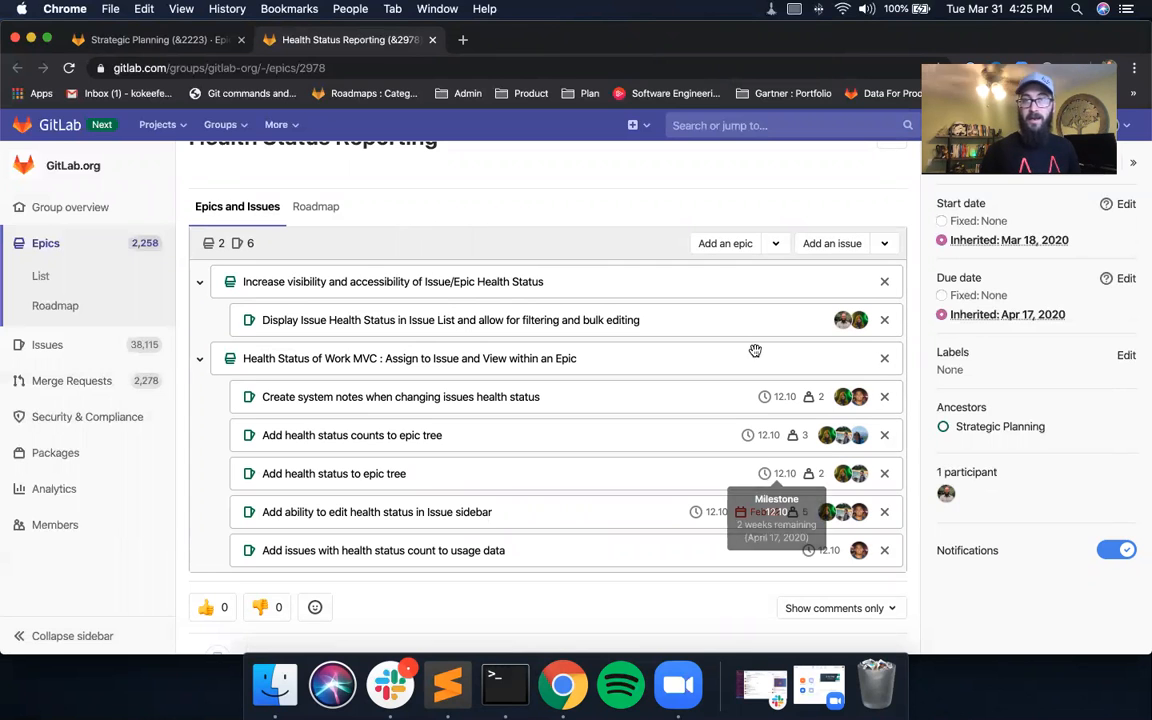
# - Return to the Strategic Planning epic and expand Health Status Reporting with both its child epics to examine the nested hierarchy
pyautogui.click(178, 40)
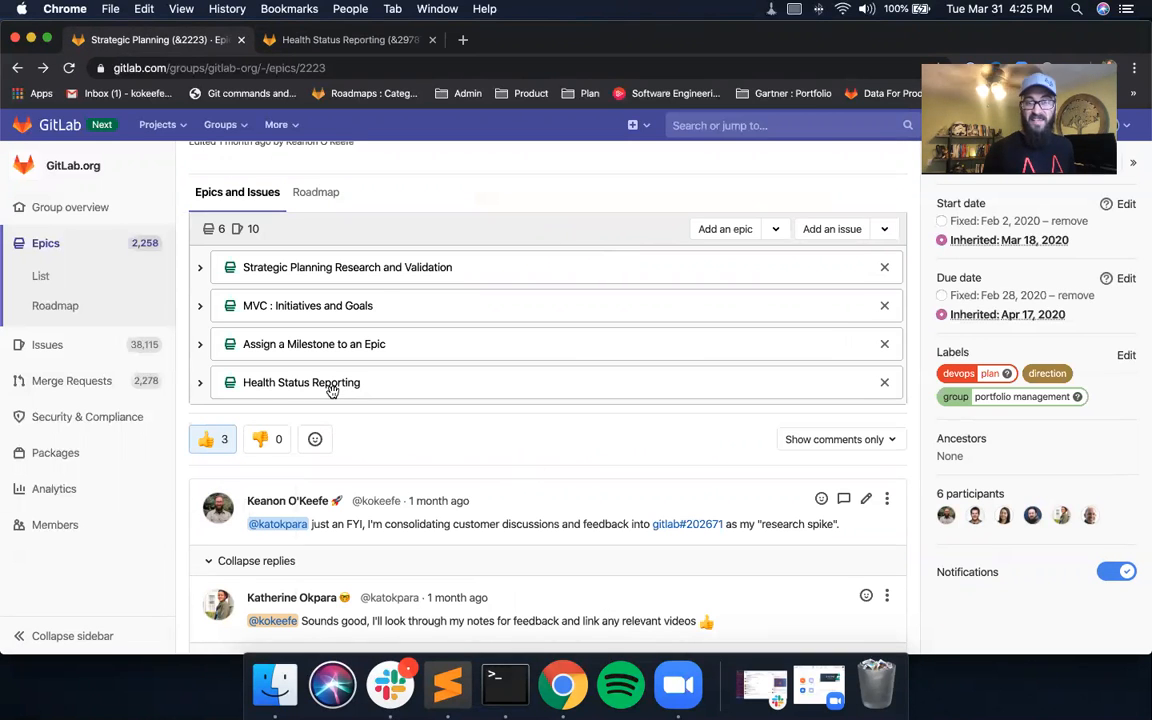
pyautogui.click(200, 382)
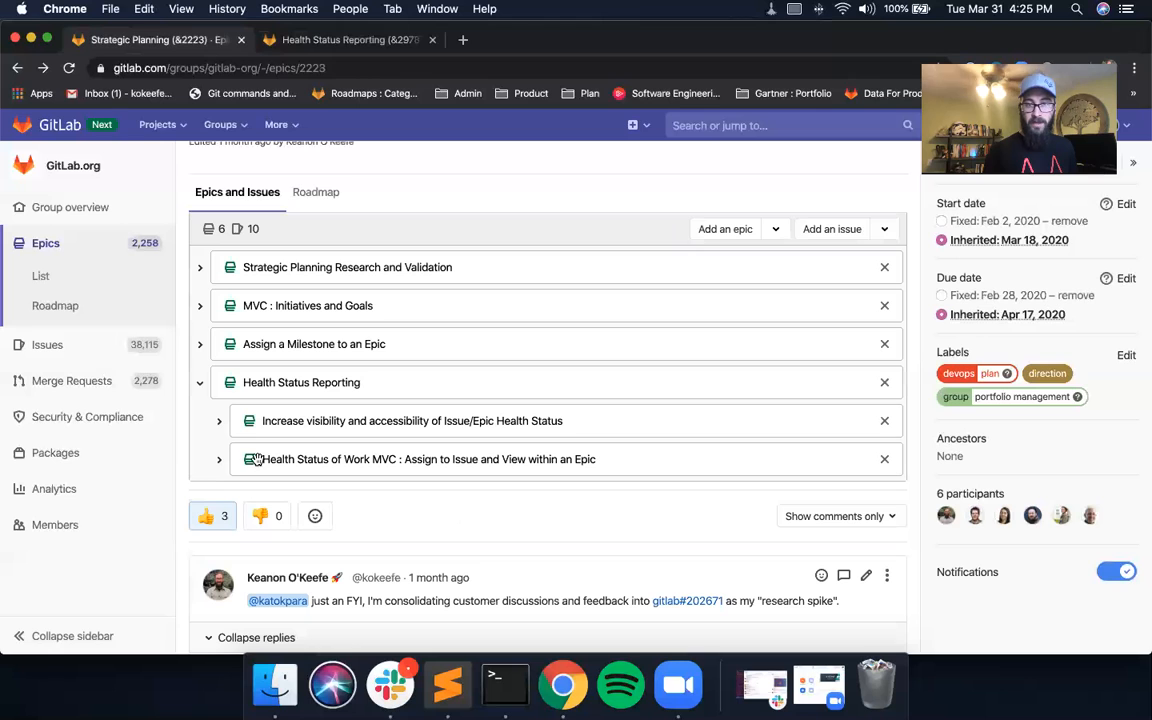
pyautogui.click(219, 421)
pyautogui.click(219, 497)
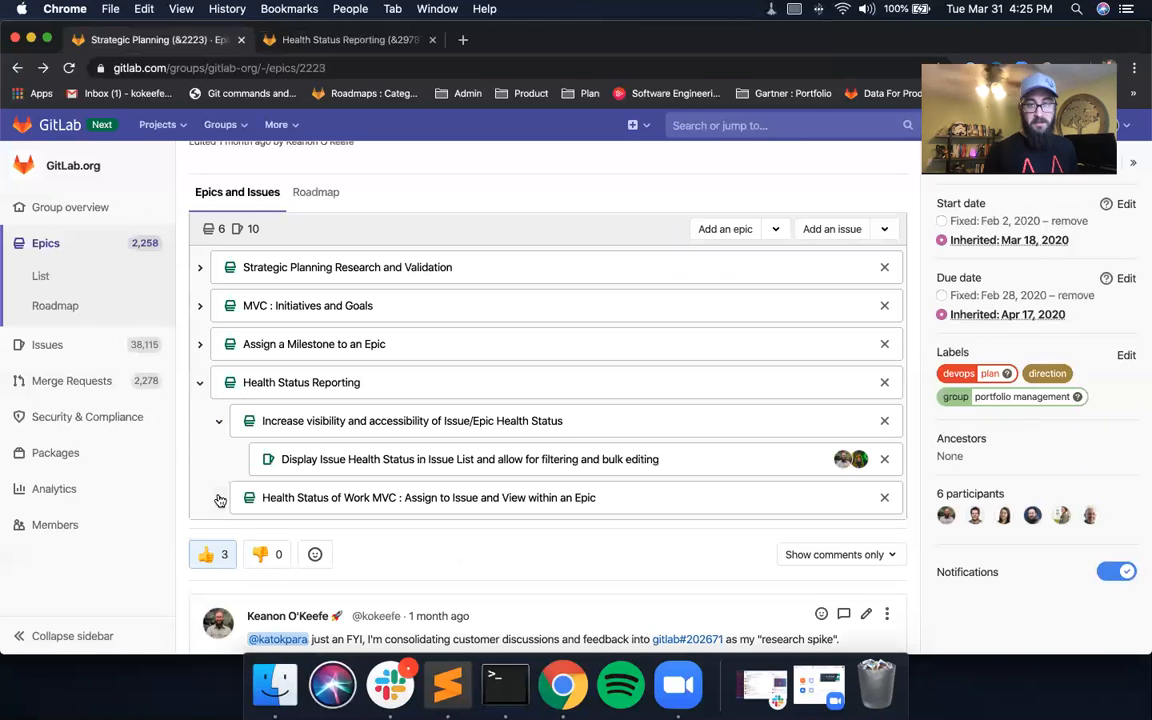
pyautogui.scroll(-5, 483, 378)
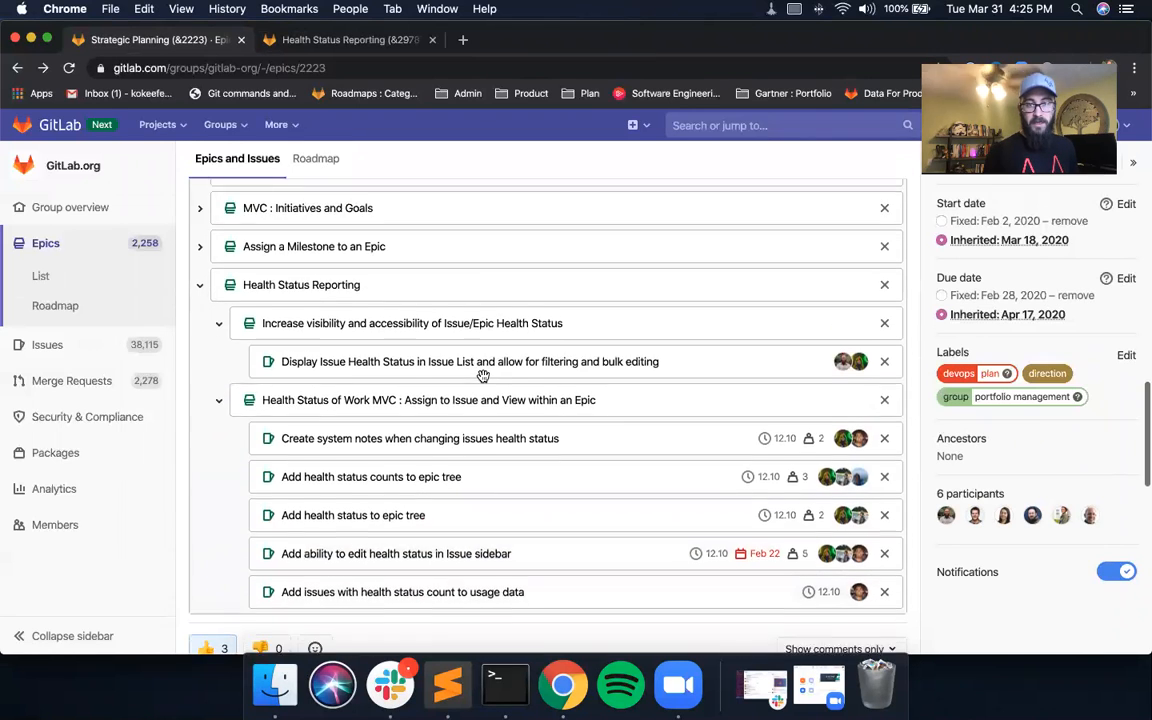